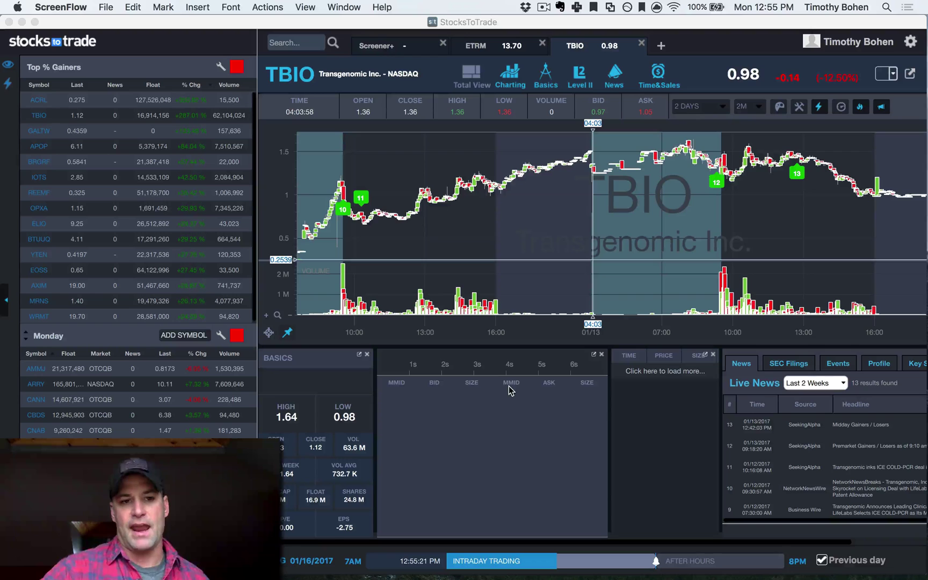
Look through the watchlists, viewing Tuesday before returning to Monday.
{"action": "left_click", "coordinate": [47, 339]}
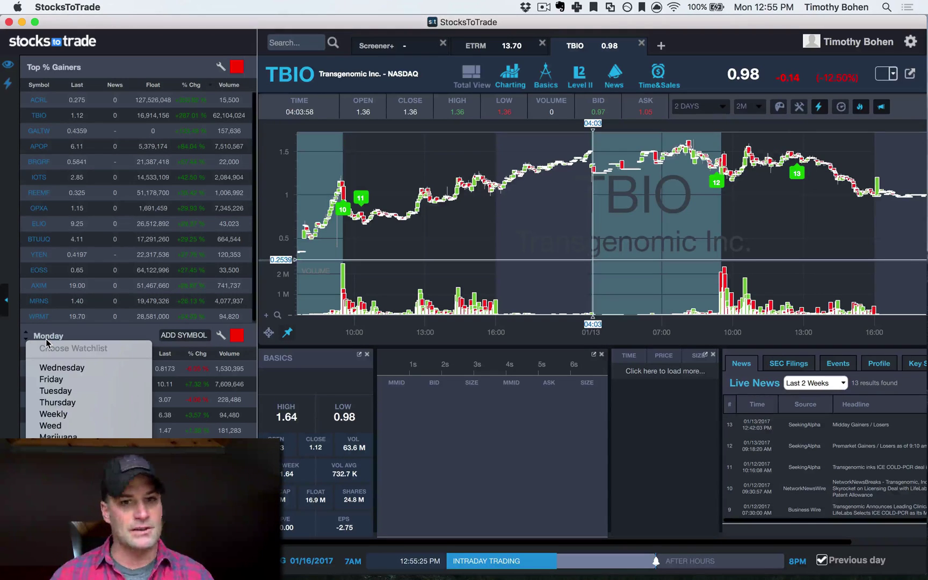
{"action": "left_click", "coordinate": [93, 333]}
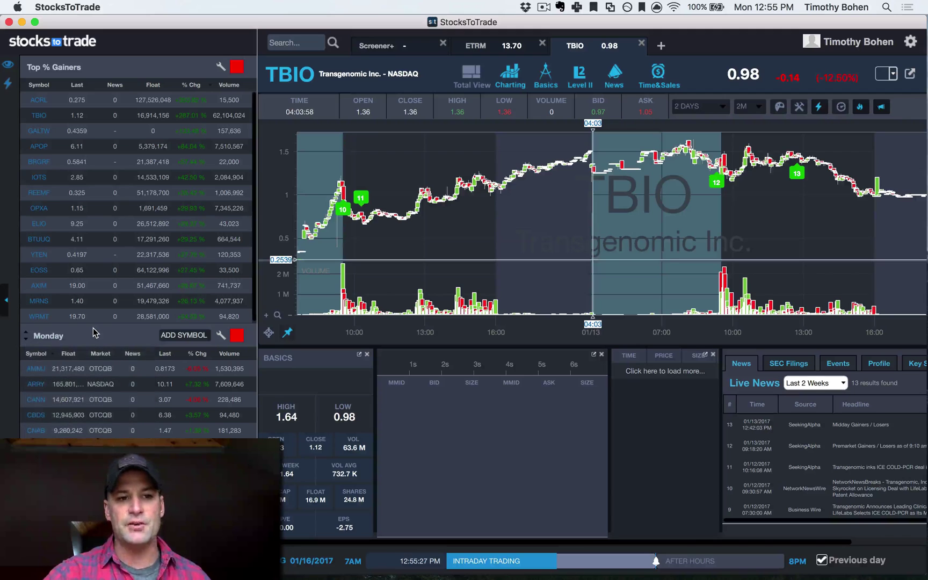
{"action": "left_click", "coordinate": [45, 339]}
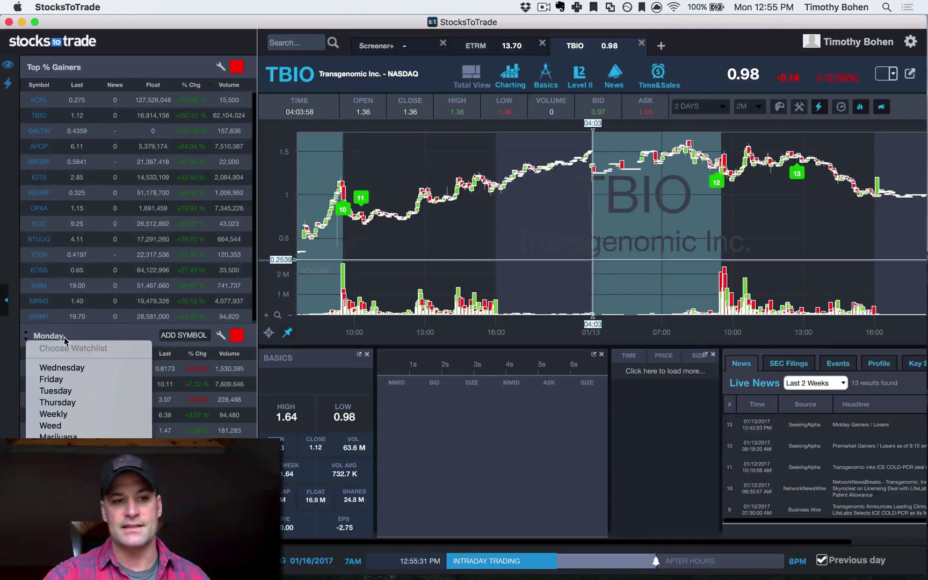
{"action": "left_click", "coordinate": [55, 391]}
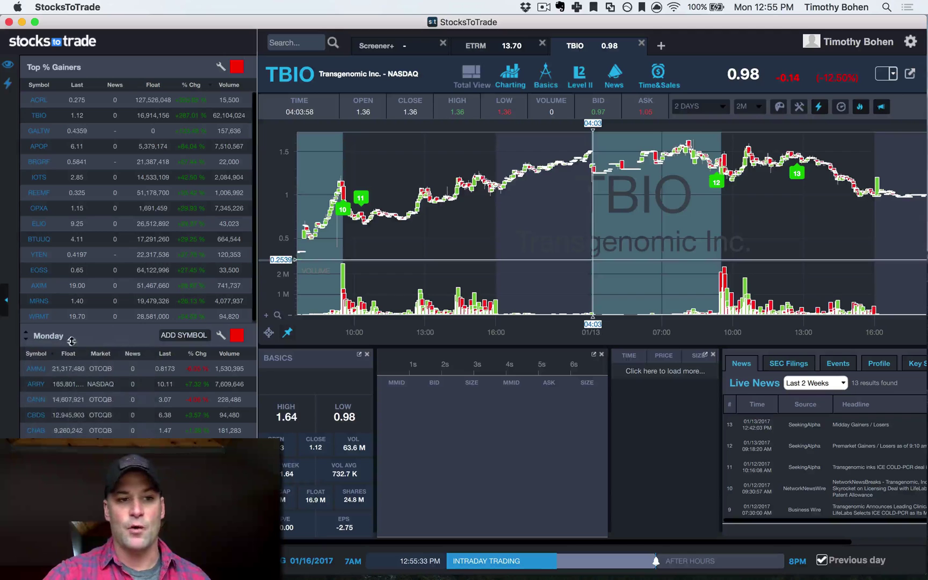
{"action": "left_click", "coordinate": [26, 336]}
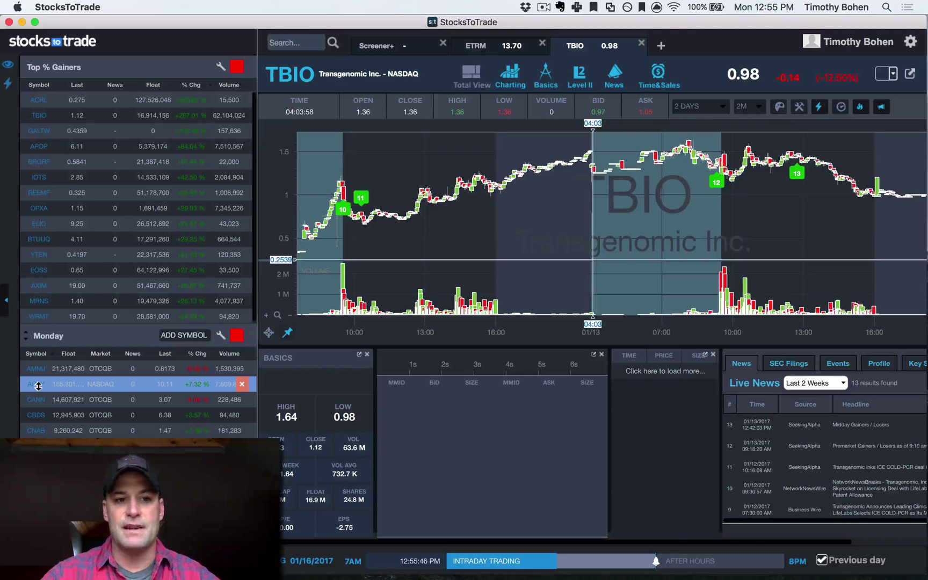
Link the chart to the red colour group and load ARRY from the Monday watchlist.
{"action": "left_click", "coordinate": [893, 74]}
{"action": "left_click", "coordinate": [884, 91]}
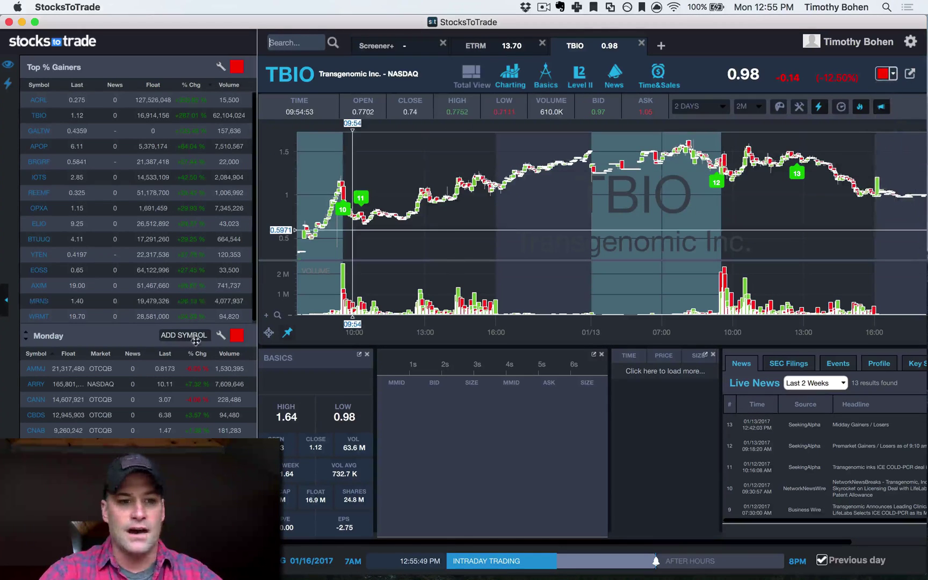
{"action": "left_click", "coordinate": [35, 382]}
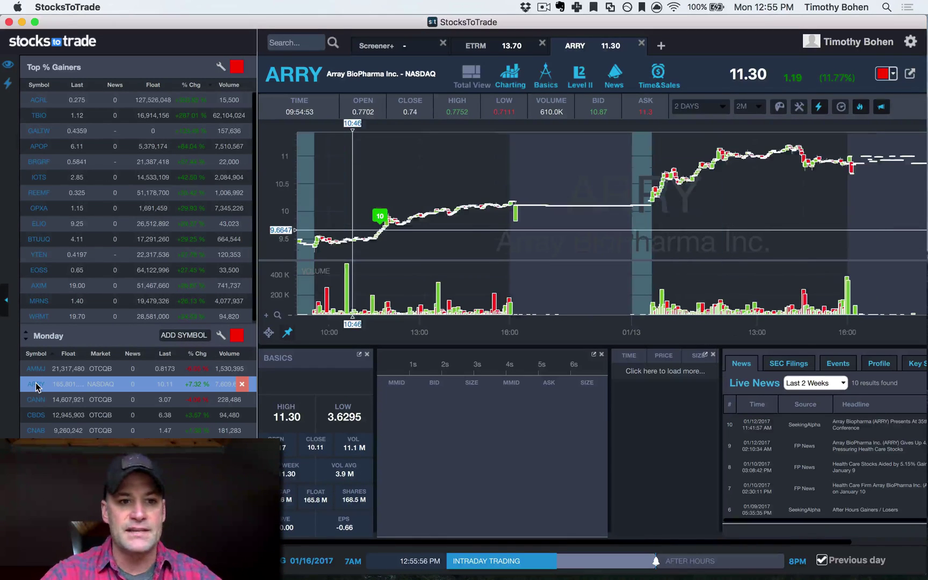
Add ARRY to the Tuesday watchlist.
{"action": "right_click", "coordinate": [36, 382]}
{"action": "mouse_move", "coordinate": [95, 394]}
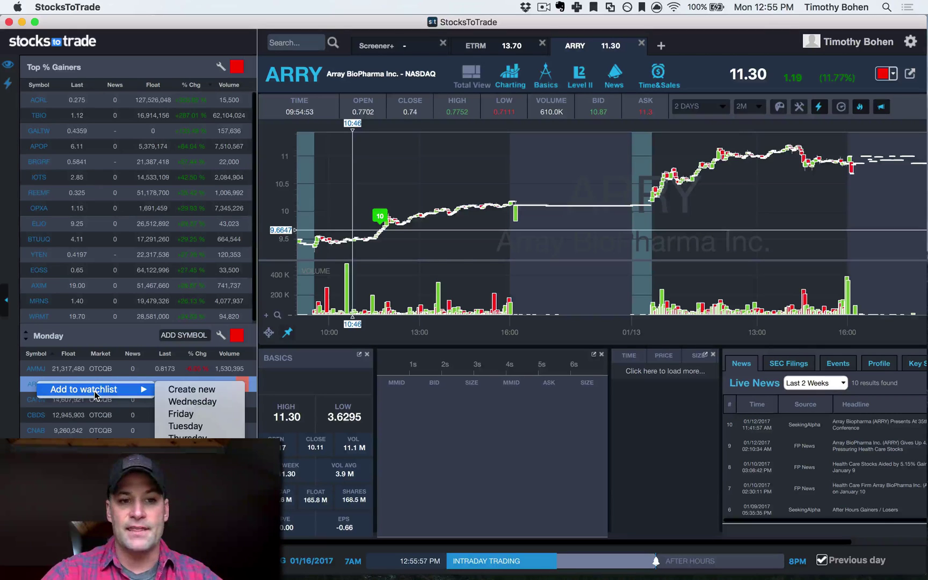
{"action": "left_click", "coordinate": [207, 426]}
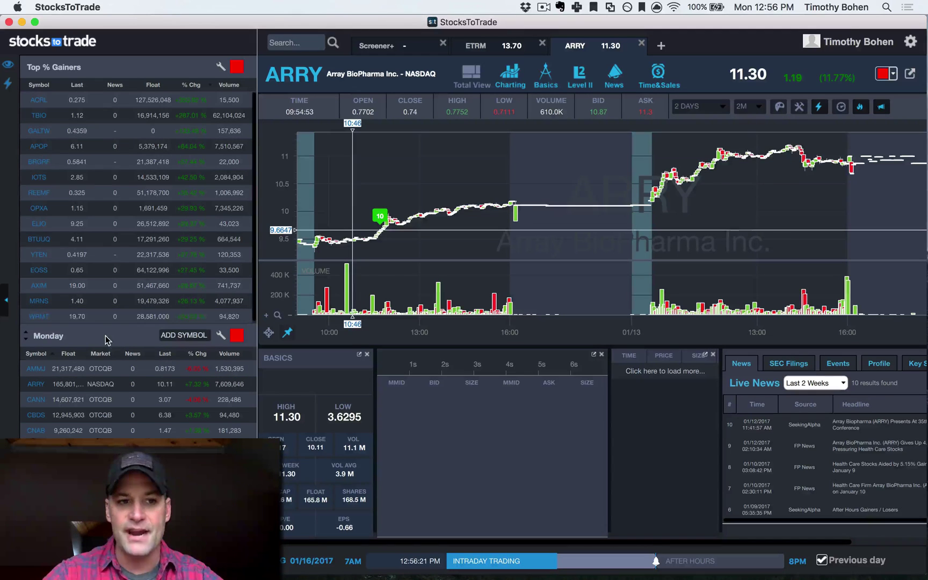
Review the watchlist column options, then delete the Market column.
{"action": "right_click", "coordinate": [153, 354]}
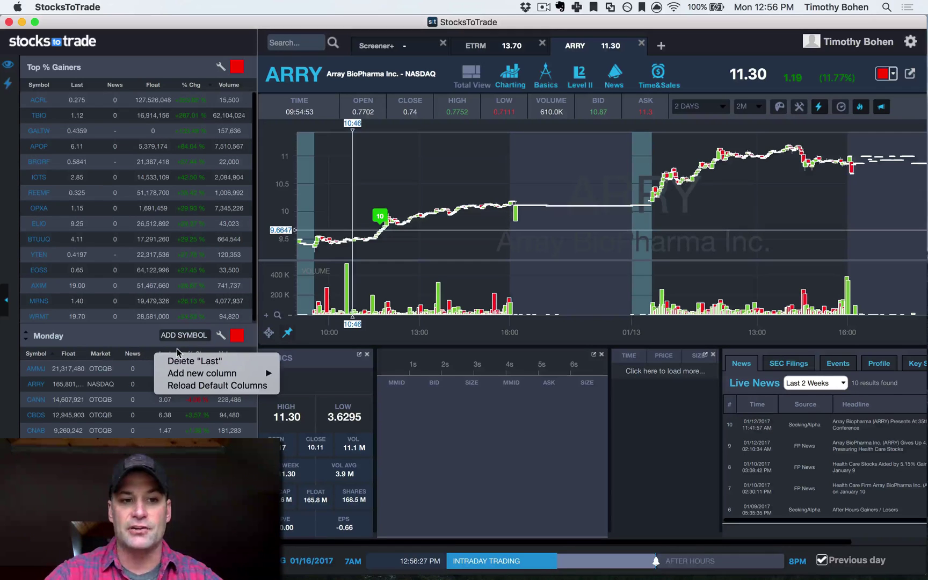
{"action": "mouse_move", "coordinate": [211, 378]}
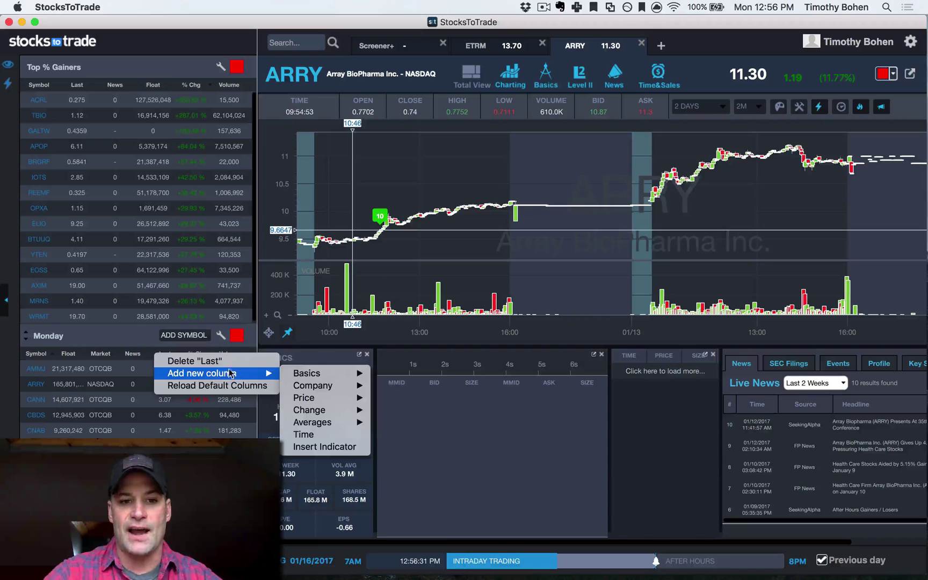
{"action": "mouse_move", "coordinate": [304, 375]}
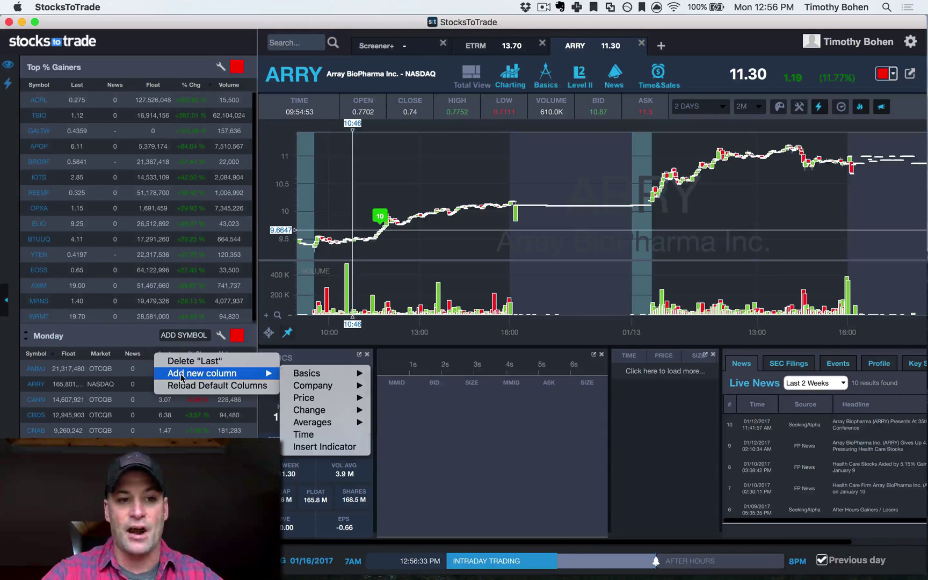
{"action": "left_click", "coordinate": [116, 352]}
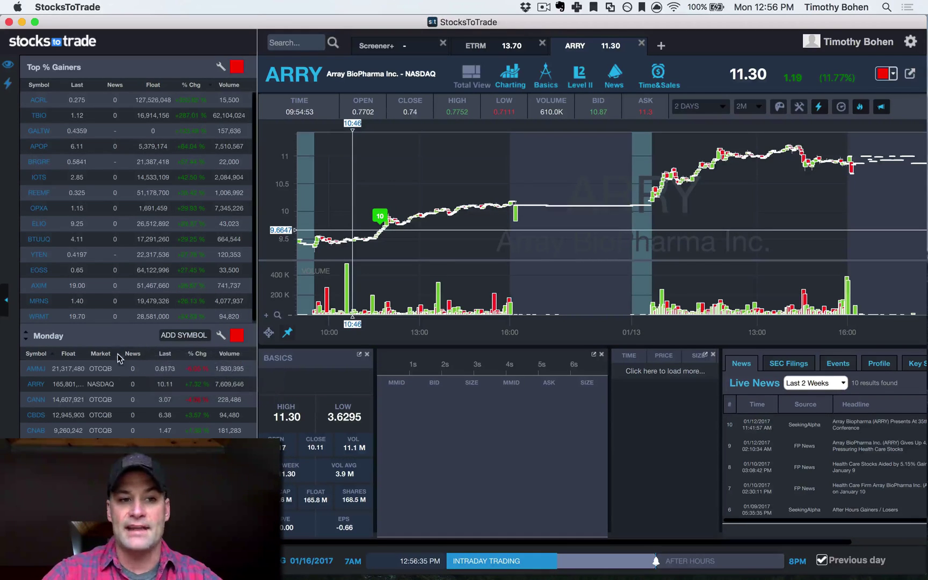
{"action": "right_click", "coordinate": [114, 352]}
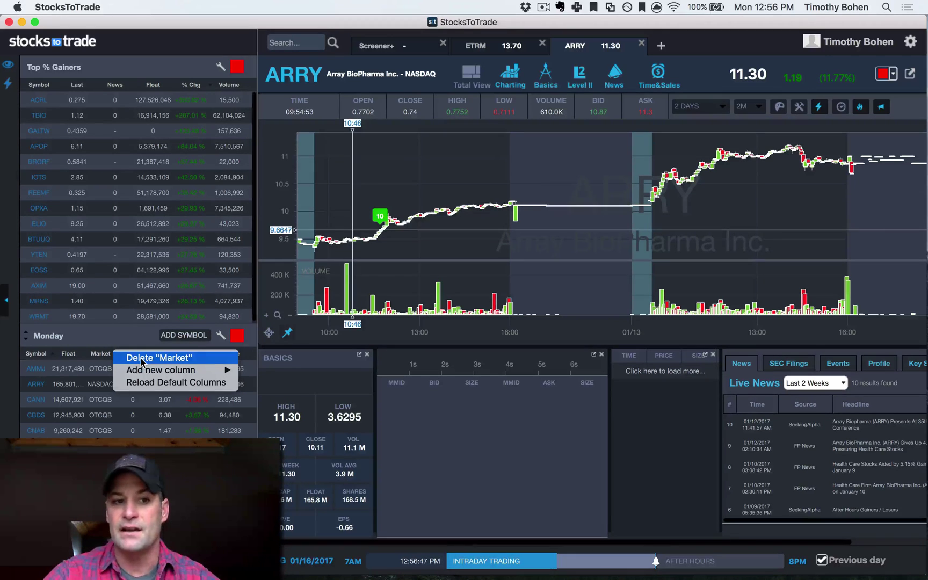
{"action": "left_click", "coordinate": [142, 360]}
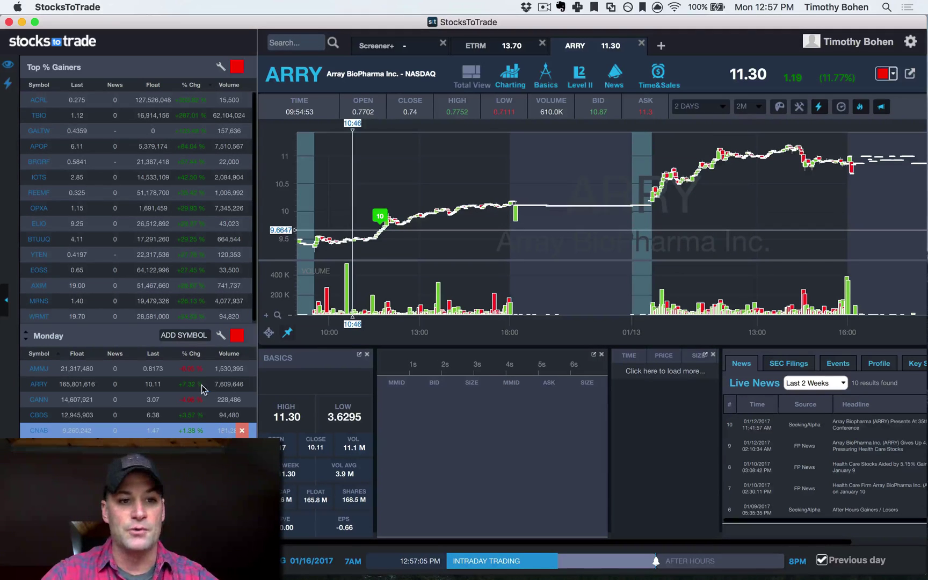
Browse the Add new column choices and close the menu without adding any.
{"action": "right_click", "coordinate": [170, 354]}
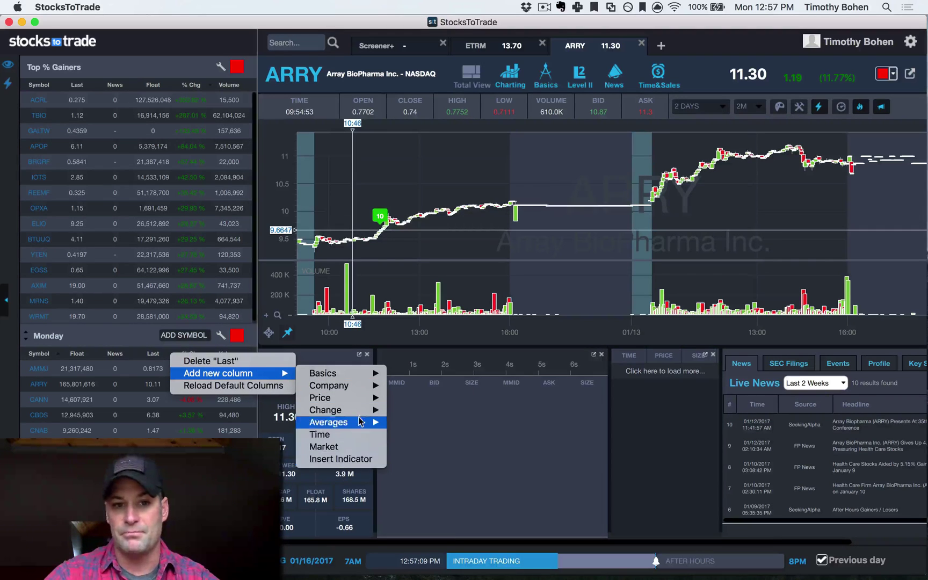
{"action": "mouse_move", "coordinate": [364, 387]}
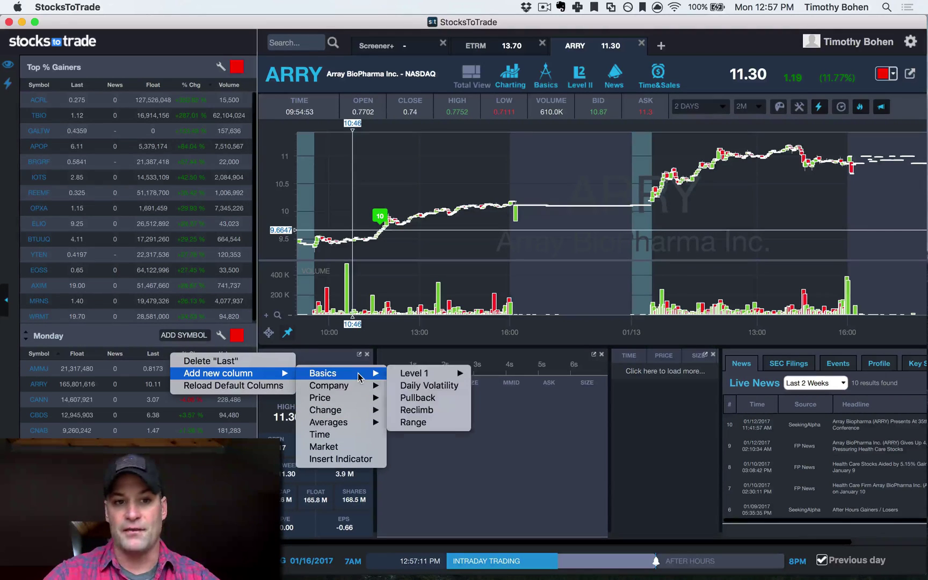
{"action": "left_click", "coordinate": [202, 24]}
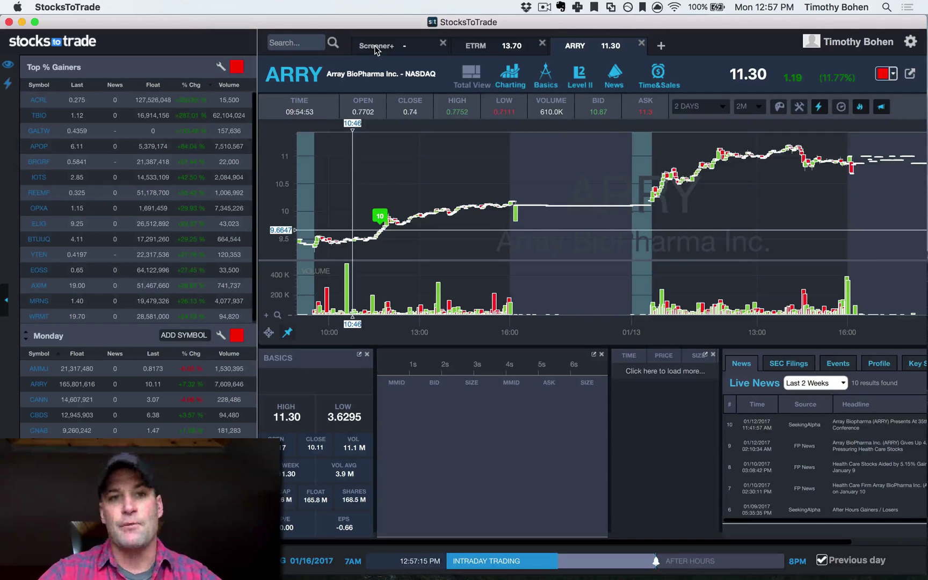
Add EXEL from the Screener+ results to the Tuesday watchlist, then go back to the ARRY chart.
{"action": "left_click", "coordinate": [376, 47]}
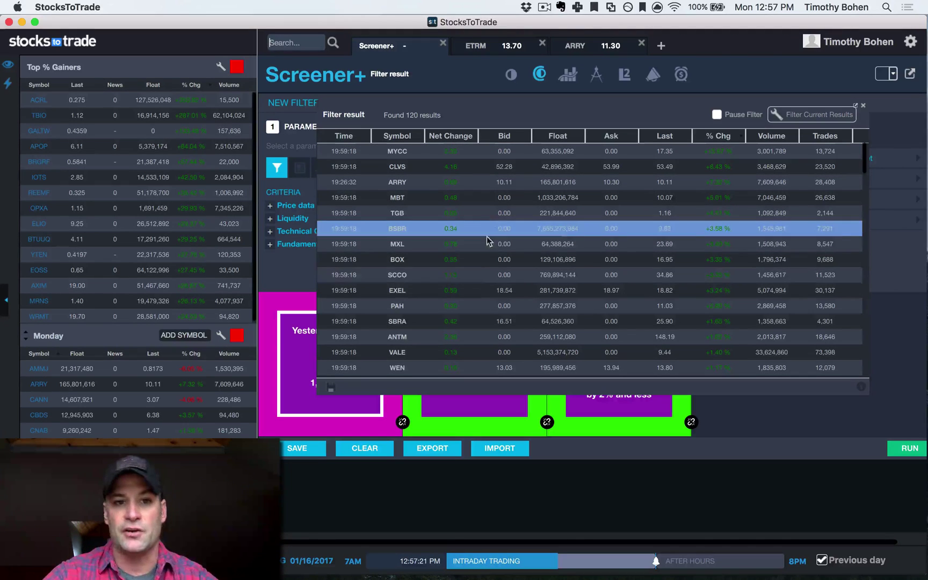
{"action": "right_click", "coordinate": [465, 294]}
{"action": "mouse_move", "coordinate": [516, 297]}
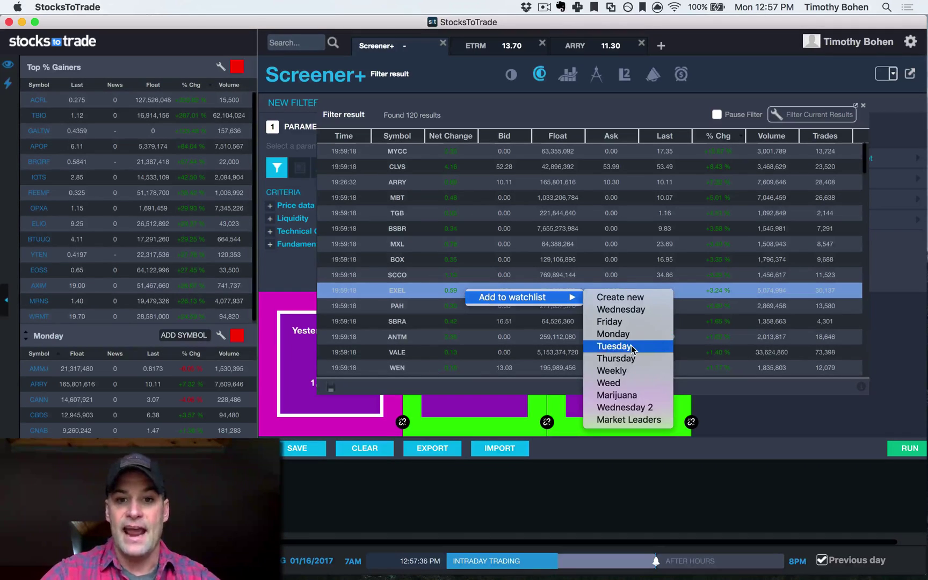
{"action": "left_click", "coordinate": [614, 347]}
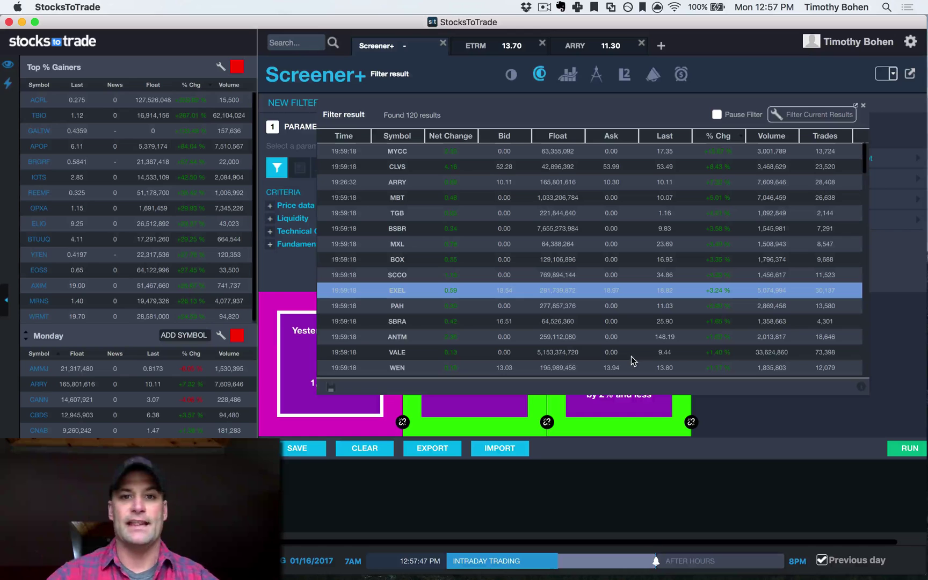
{"action": "left_click", "coordinate": [576, 45]}
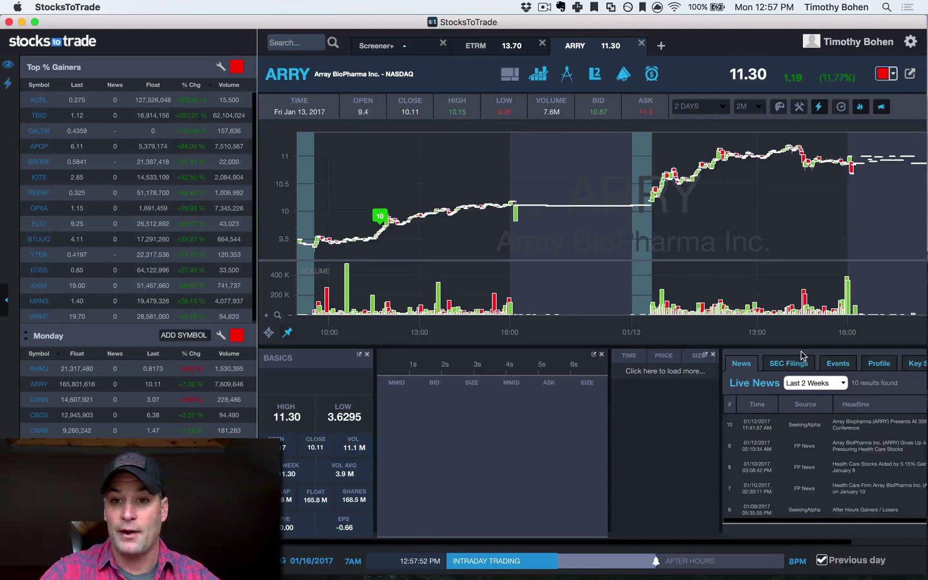
On the ETRM chart, show Key Statistics > Related and add ABT to the Tuesday watchlist.
{"action": "left_click", "coordinate": [477, 49]}
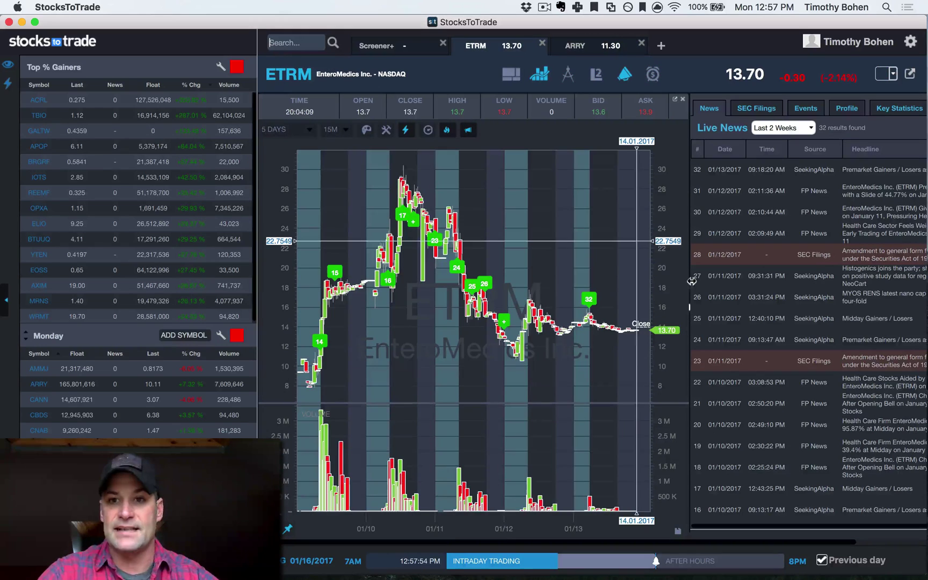
{"action": "left_click", "coordinate": [897, 111]}
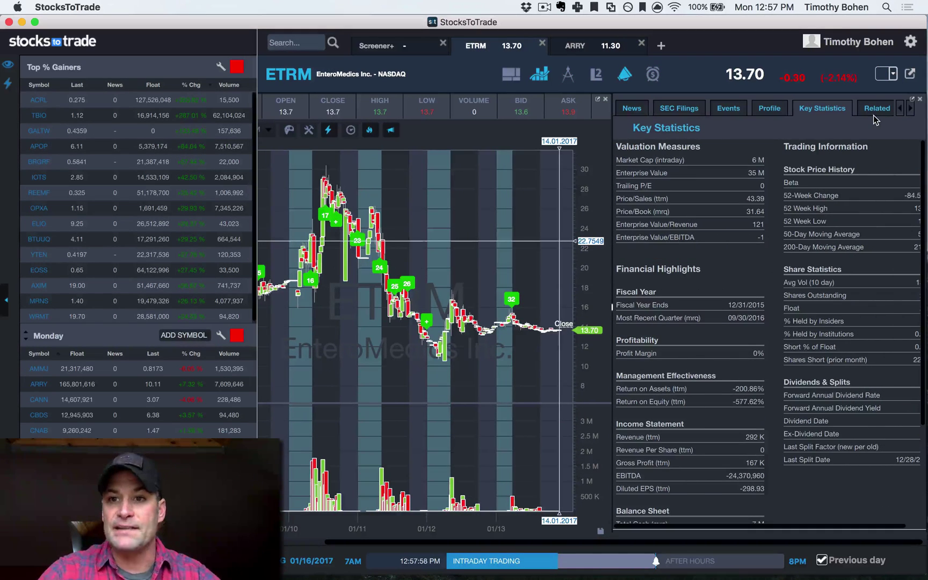
{"action": "left_click", "coordinate": [873, 108]}
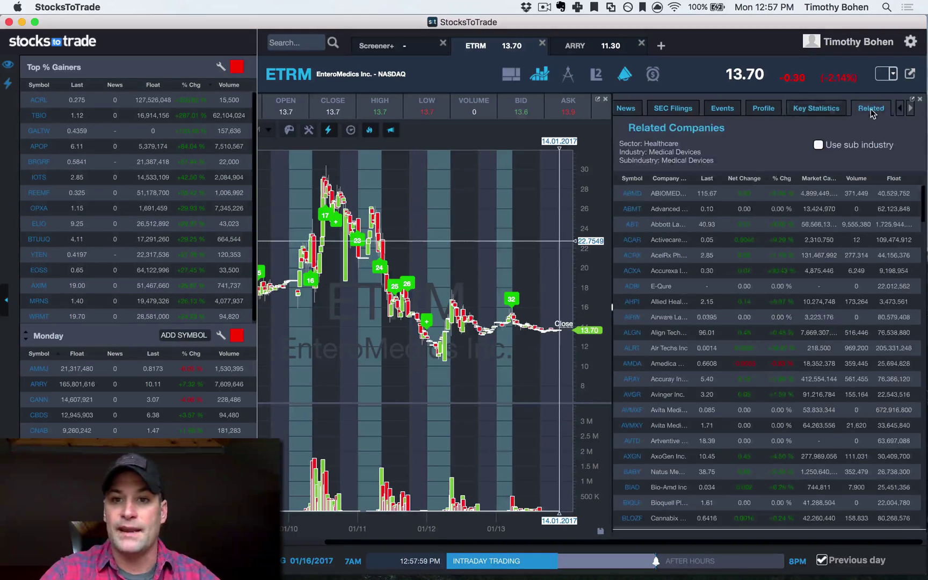
{"action": "right_click", "coordinate": [635, 229]}
{"action": "mouse_move", "coordinate": [691, 233]}
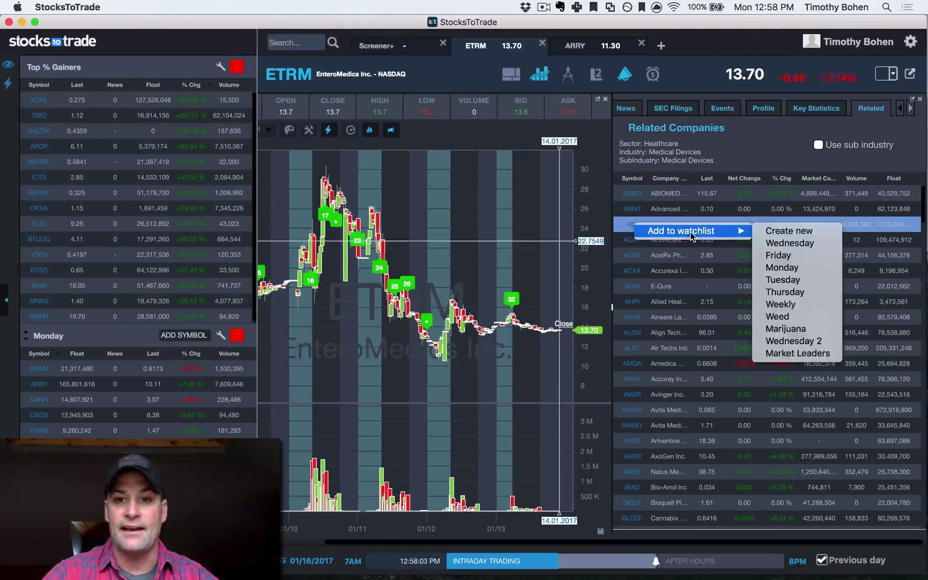
{"action": "left_click", "coordinate": [795, 282]}
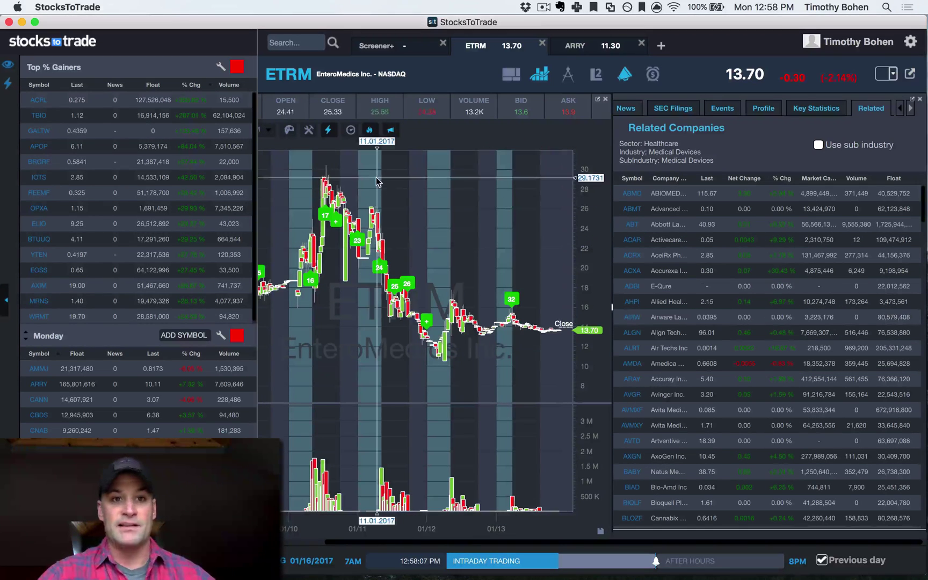
{"action": "left_click", "coordinate": [764, 400]}
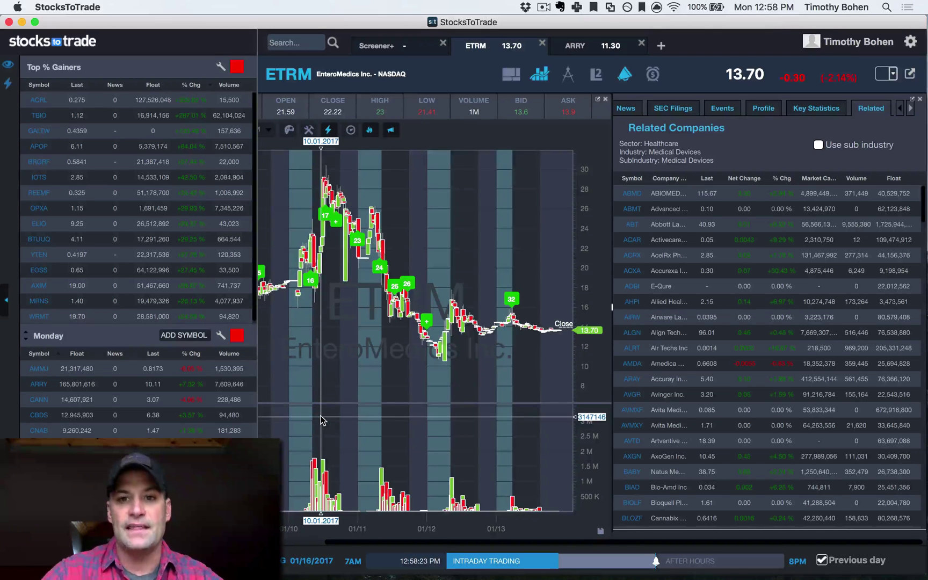
Enter the symbols AAPL,MSFT into the Monday watchlist.
{"action": "left_click", "coordinate": [184, 334]}
{"action": "type", "text": "AAPL"}
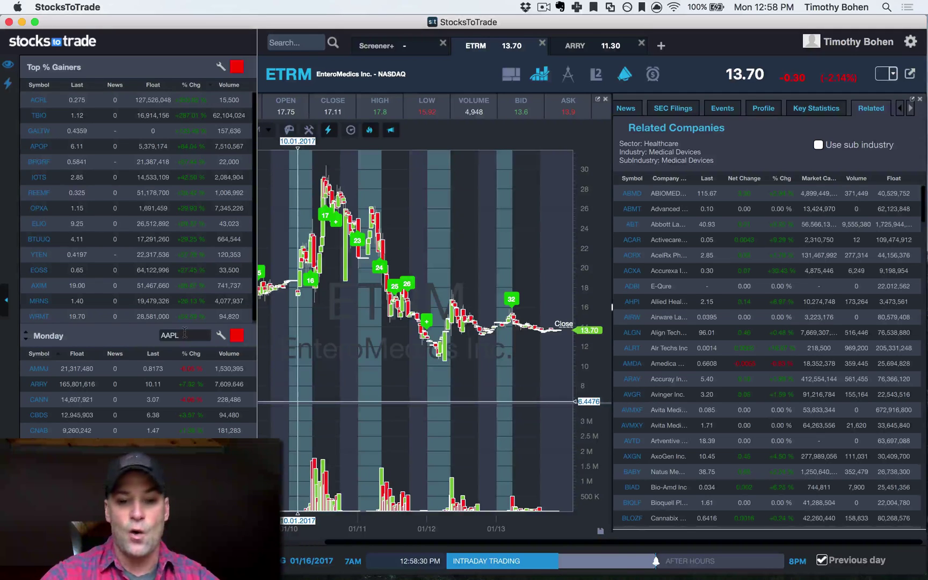
{"action": "type", "text": ",MSFT"}
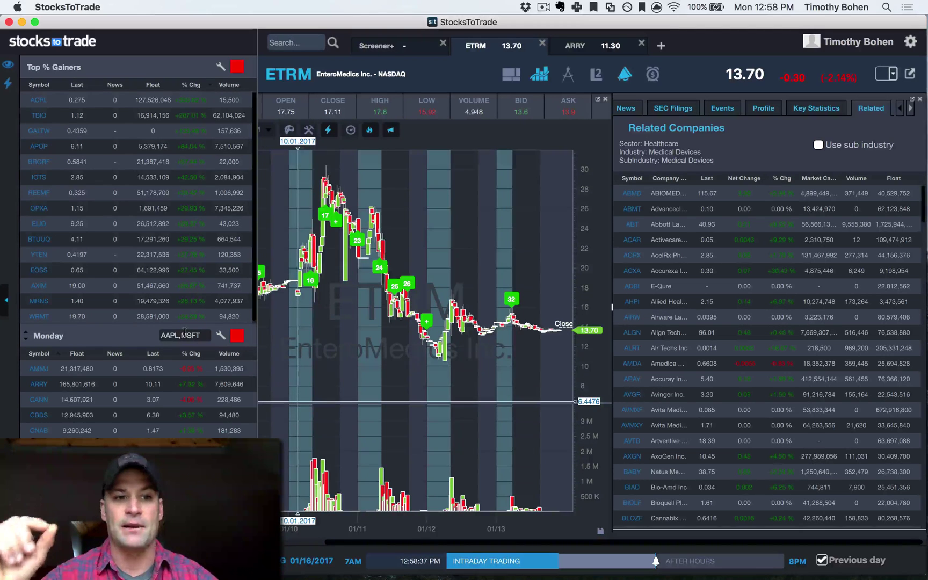
{"action": "key", "text": "Return"}
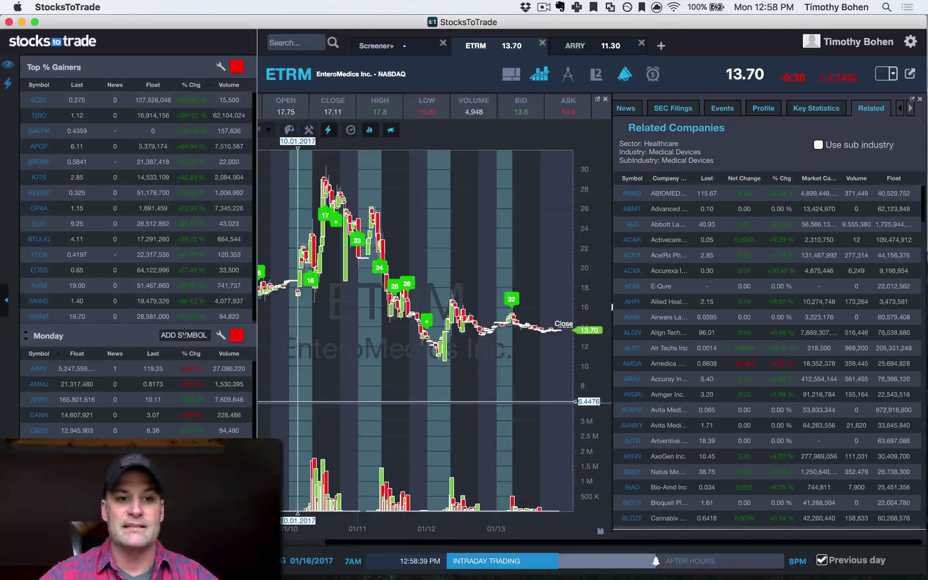